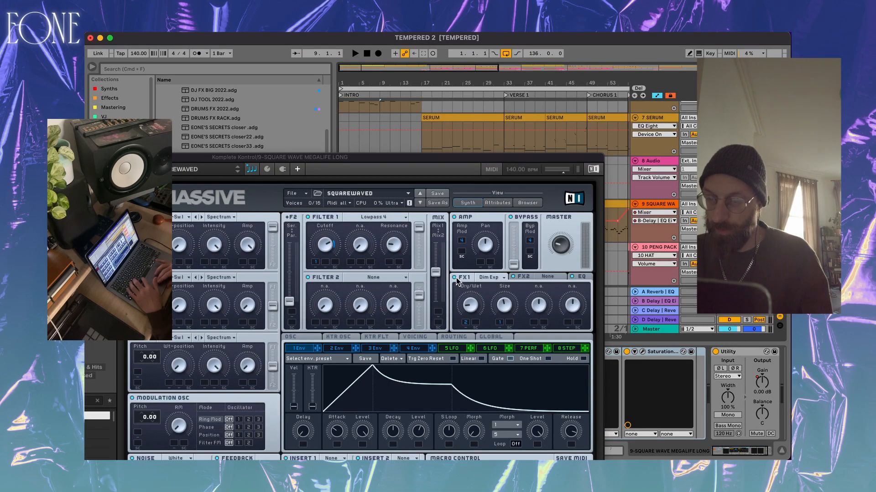
- Toggle the Dim Exp effect in Massive's FX1 slot and audition the square wave patch
click(455, 280)
key(space)
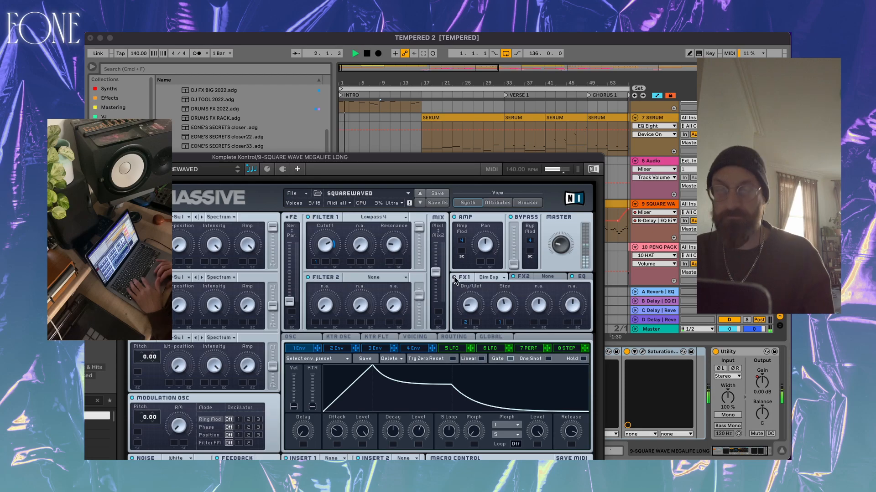
key(space)
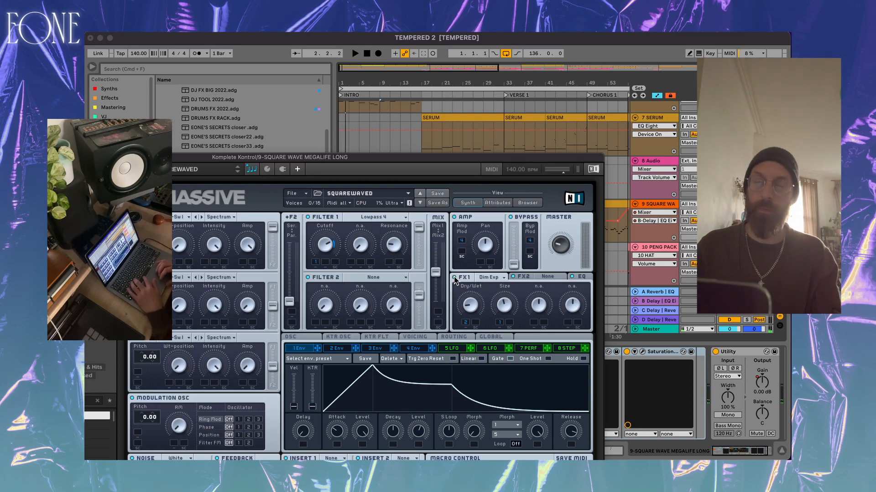
key(space)
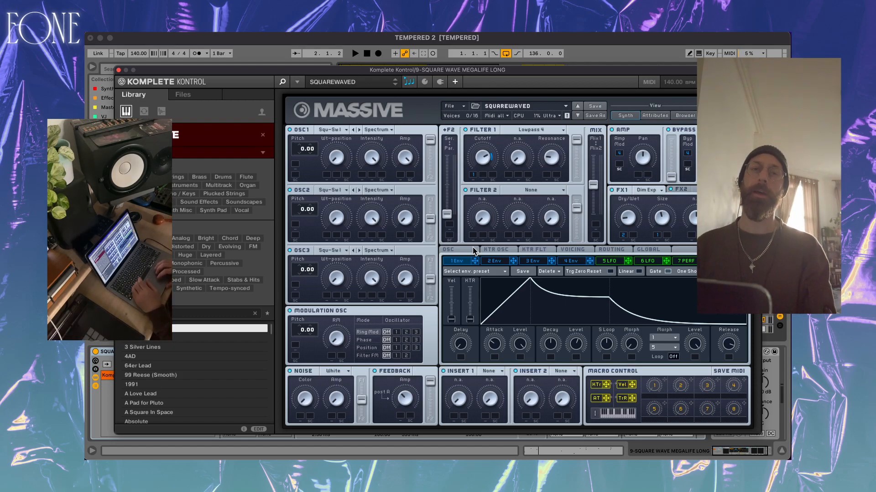
- Set the Unisono voice count to 1 in Massive's voicing settings and audition the patch
click(473, 249)
click(576, 251)
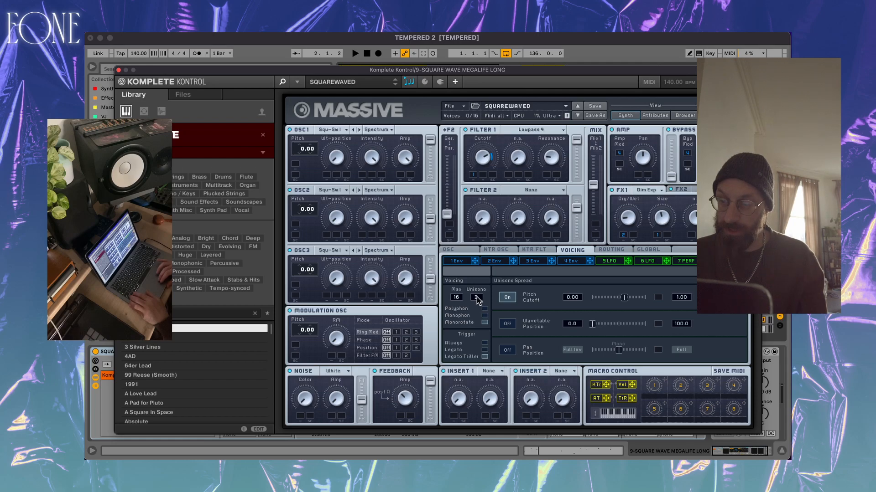
drag(478, 300, 479, 305)
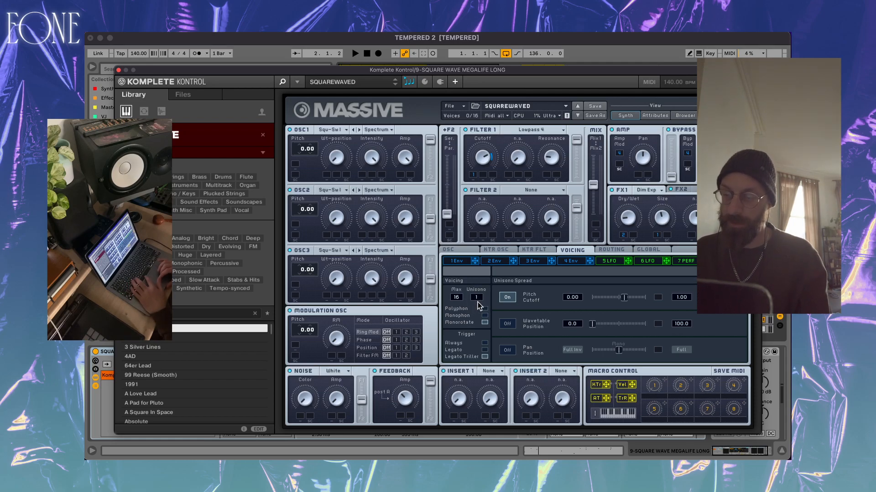
key(space)
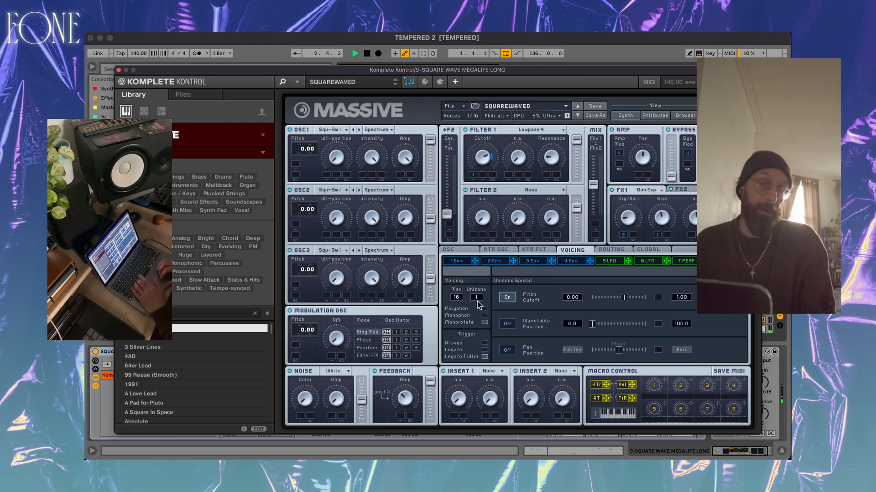
key(space)
- Raise Massive's Unisono voice count again and audition the thicker patch
click(479, 299)
drag(477, 298, 478, 296)
key(space)
key(space)
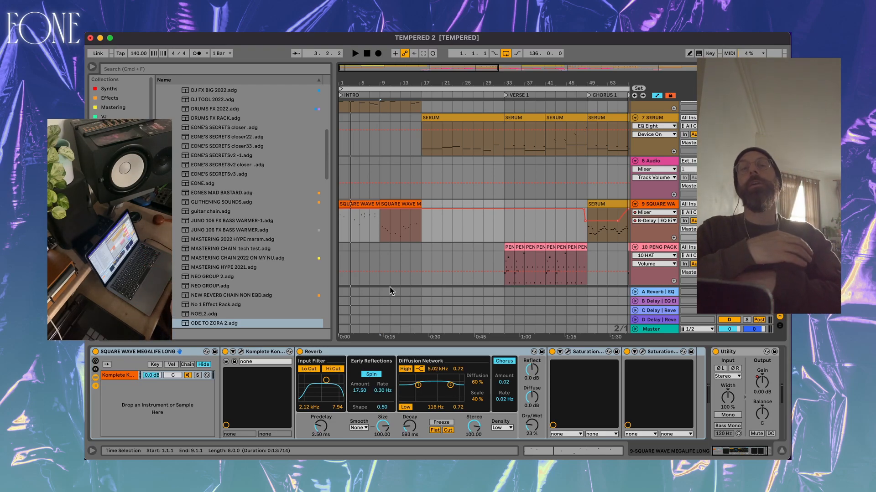
- Compare the square wave part with the Reverb bypassed and with it re-enabled
click(336, 353)
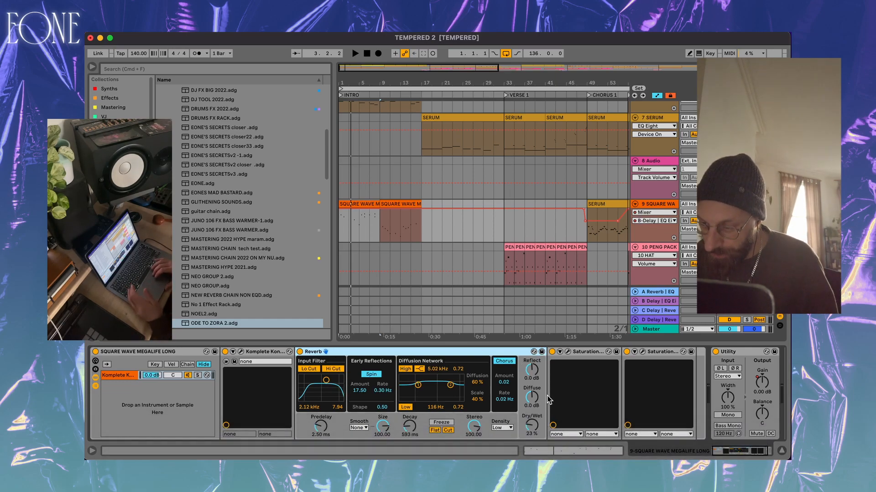
click(300, 352)
key(space)
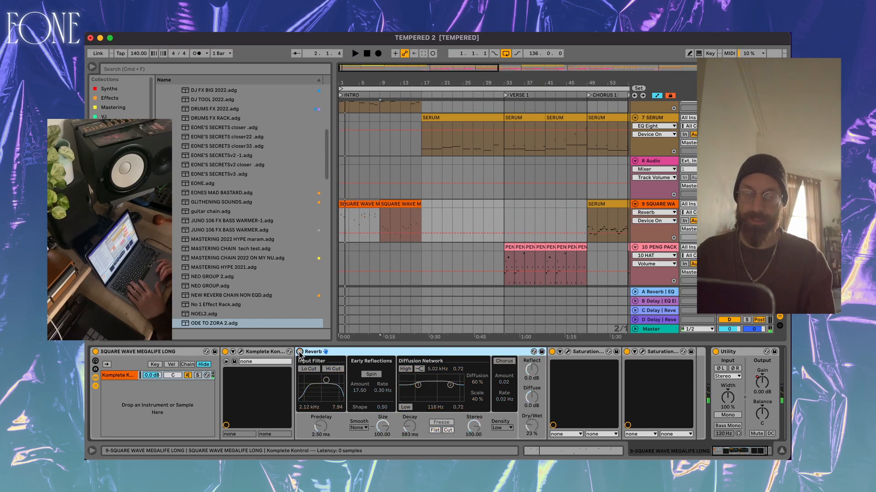
click(300, 352)
key(space)
key(space)
- Bypass both Saturation Knob plug-ins on the square wave track and play the part without saturation
click(552, 354)
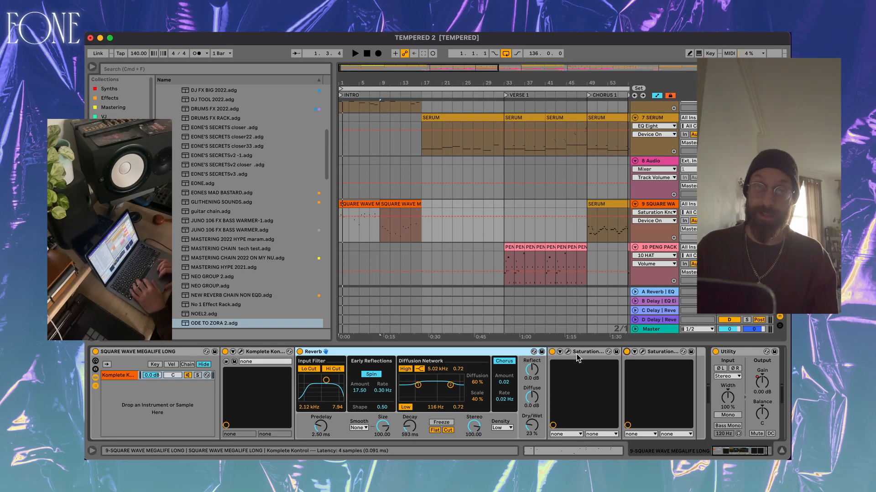
click(552, 352)
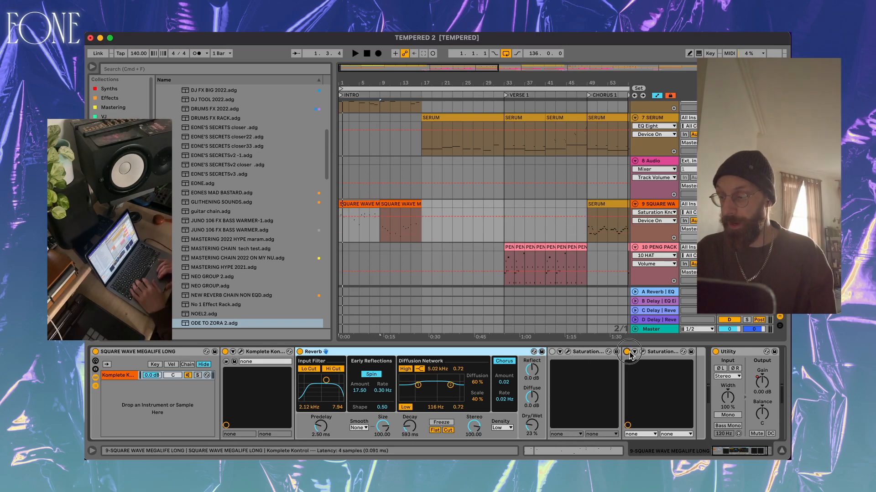
click(627, 352)
key(space)
- Re-enable the two Saturation Knob plug-ins one at a time, playing the part after each one
click(552, 352)
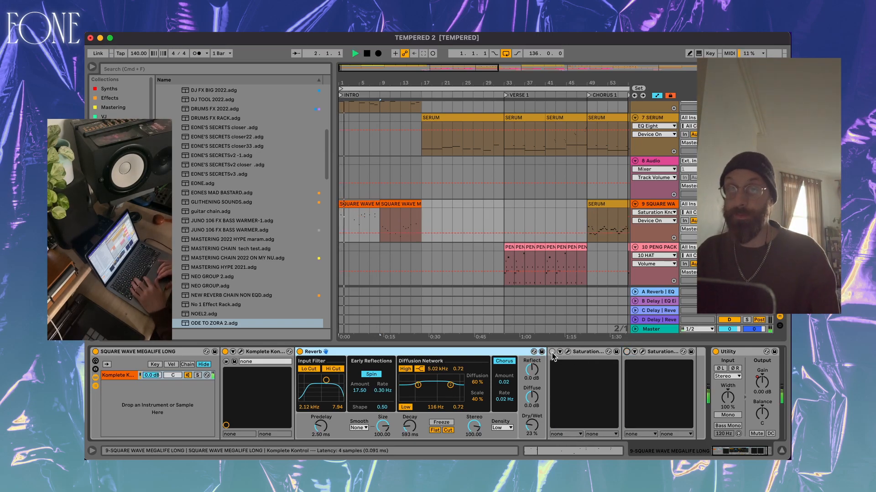
key(space)
key(space)
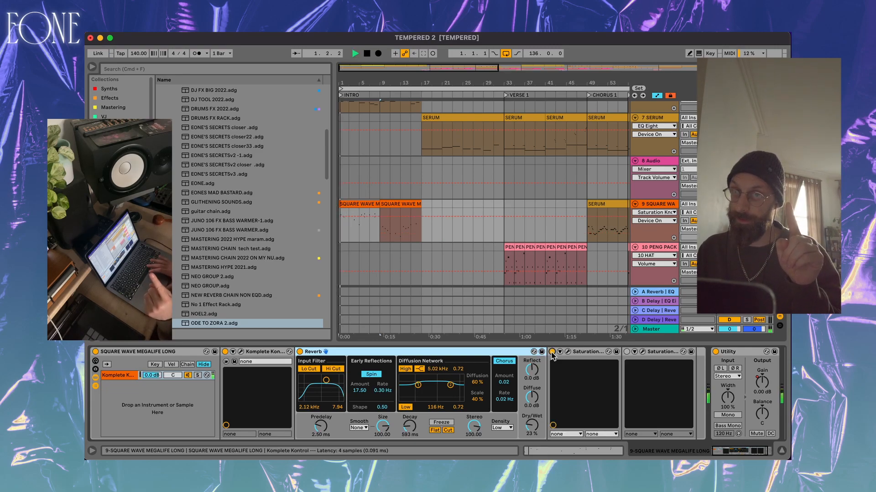
click(627, 352)
key(space)
key(space)
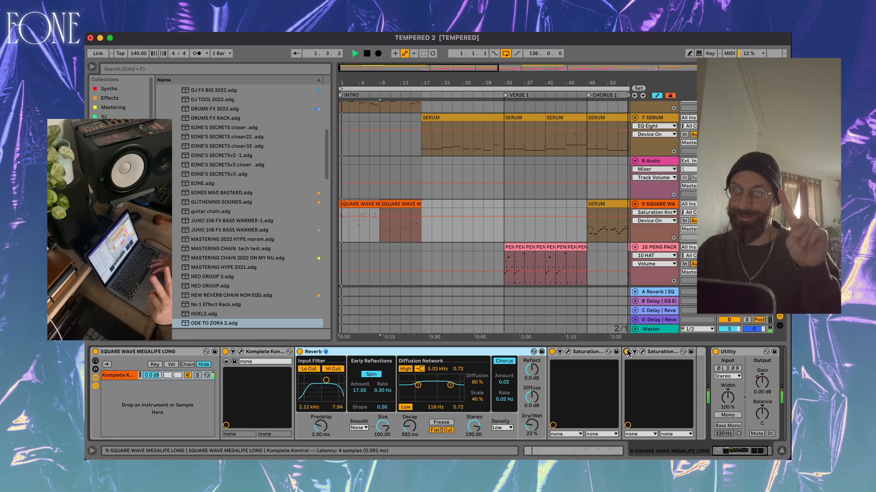
key(space)
- Bypass the second Saturation Knob and audition the part while inspecting the first one's settings
click(626, 351)
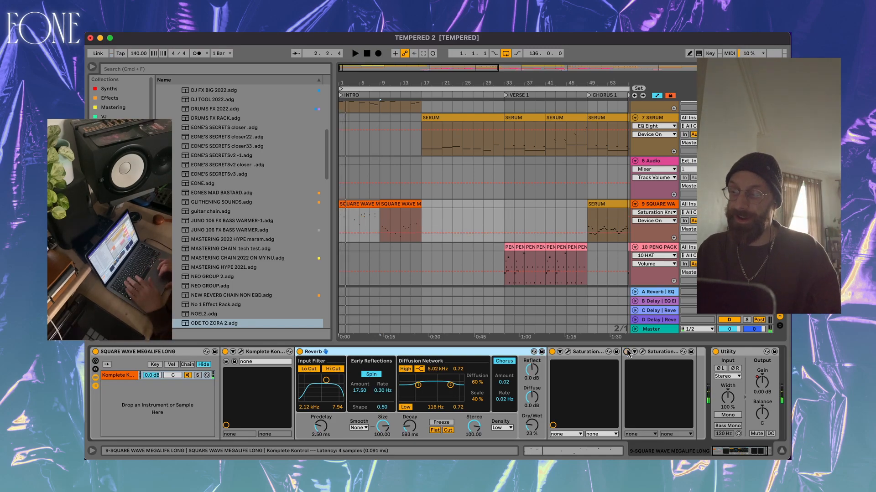
click(569, 352)
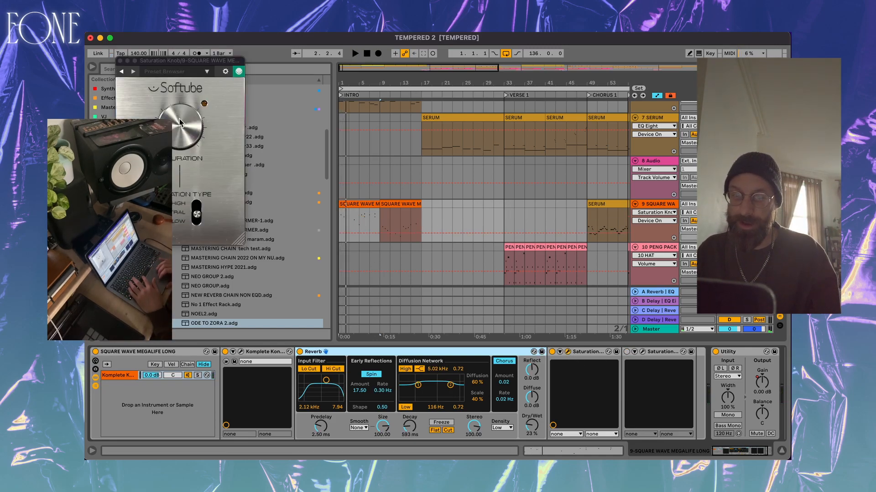
key(space)
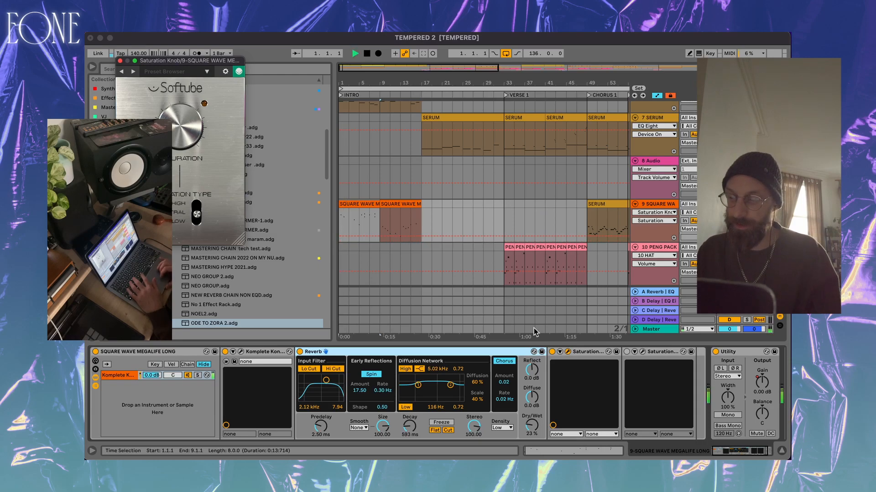
key(space)
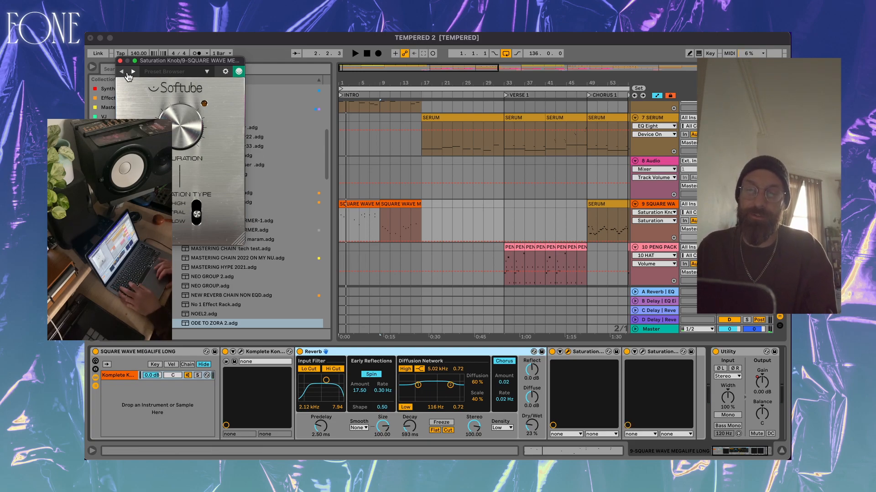
click(119, 61)
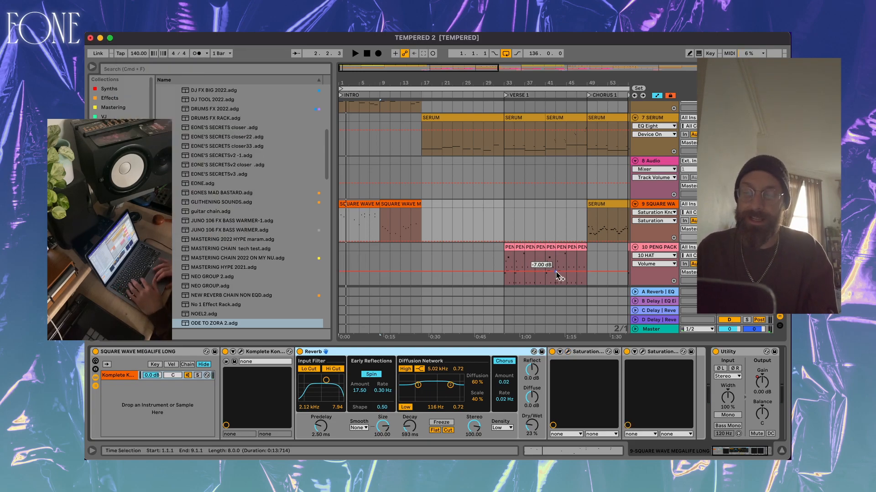
- Reopen the first Saturation Knob, adjust its saturation amount and close the plug-in window
click(567, 351)
click(178, 129)
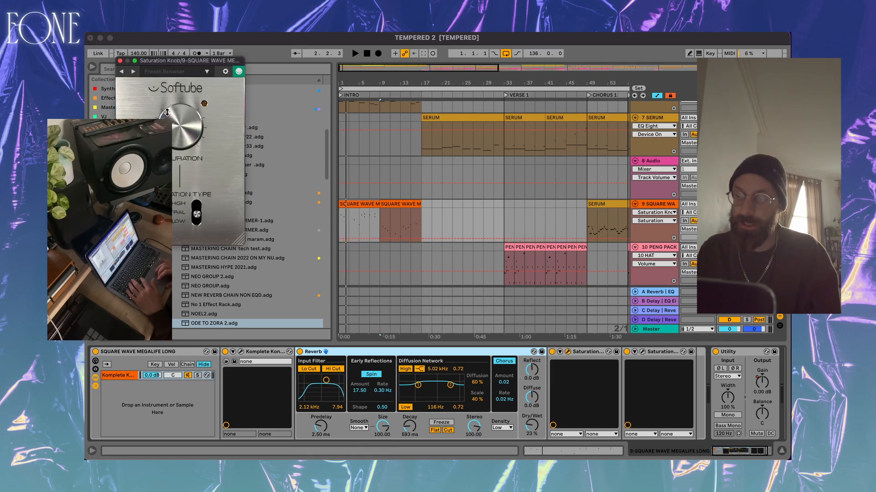
click(120, 61)
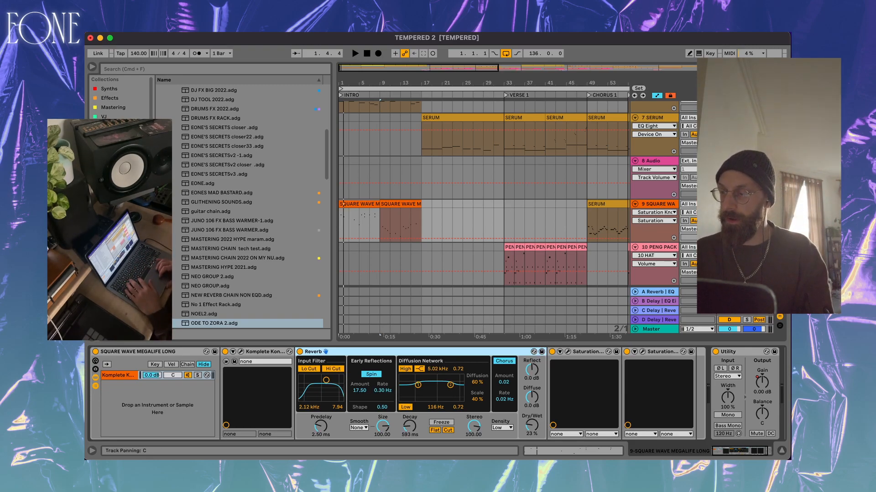
- Reset the square wave track's B-Delay send to -inf dB and play the intro part without delay
click(753, 221)
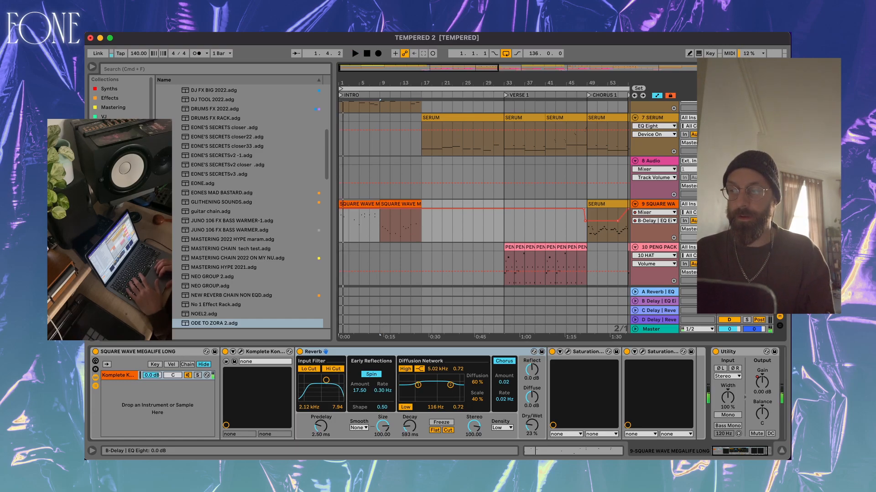
key(Delete)
key(space)
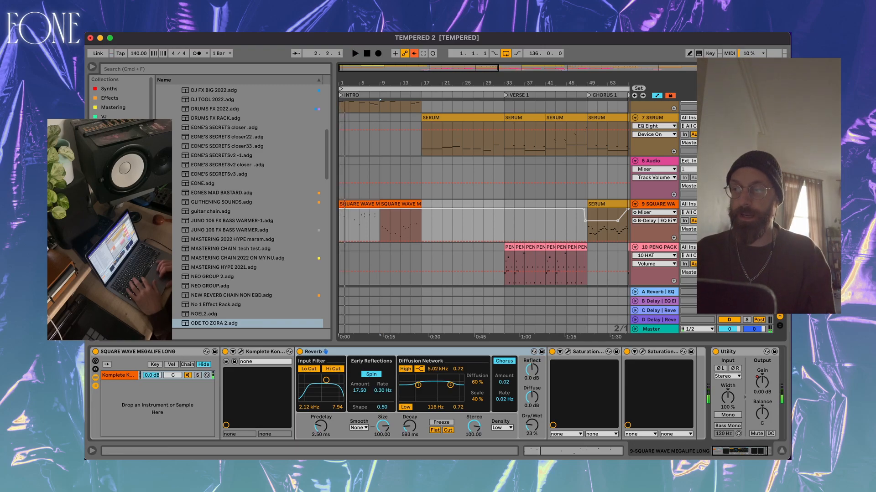
key(space)
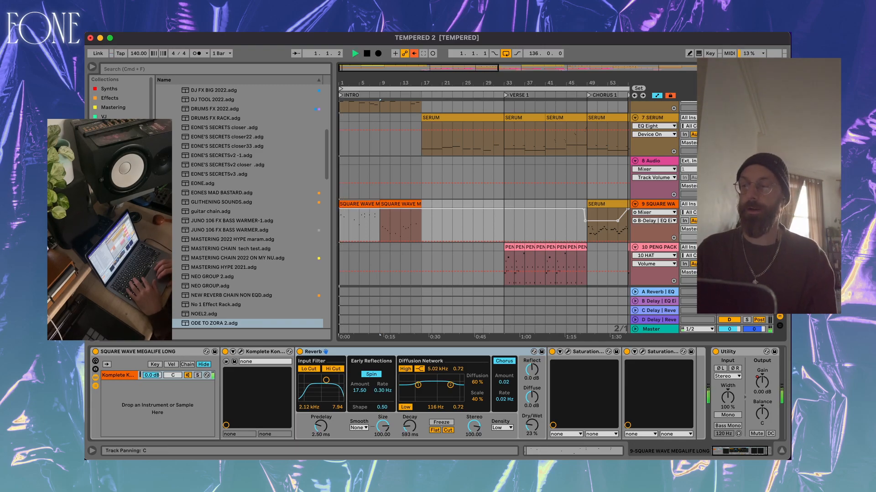
key(space)
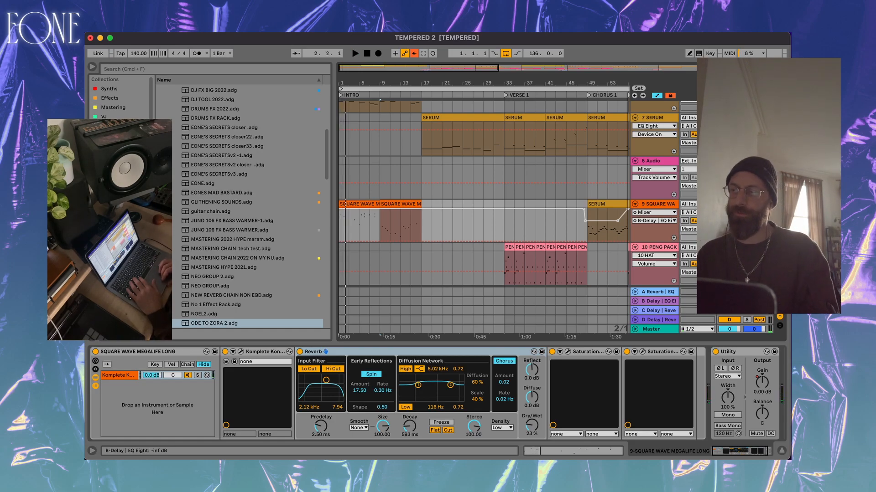
- Re-enable the overridden send automation and play the intro part with the delay
click(414, 54)
key(space)
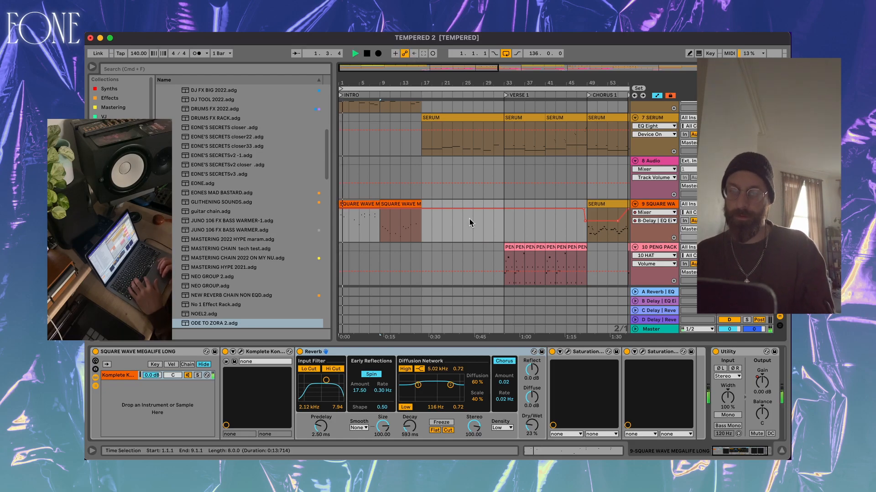
key(space)
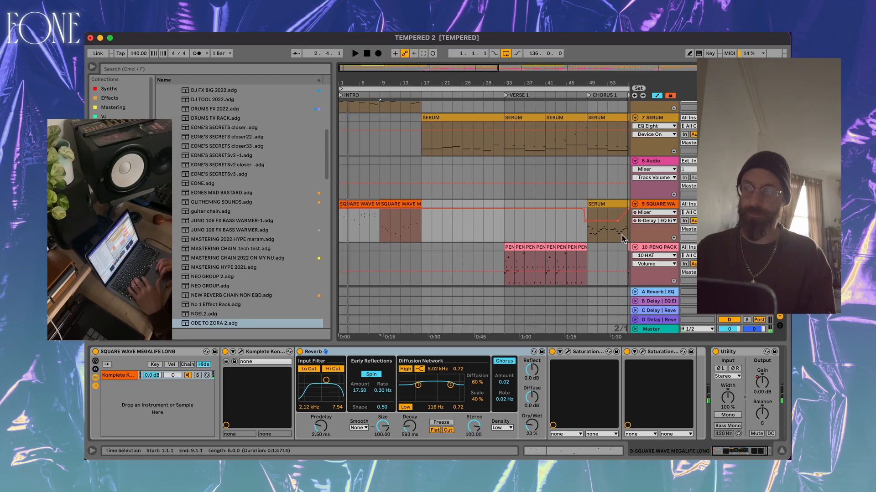
- Select the SERUM clip in Chorus 1 on the square wave track and play it
click(602, 200)
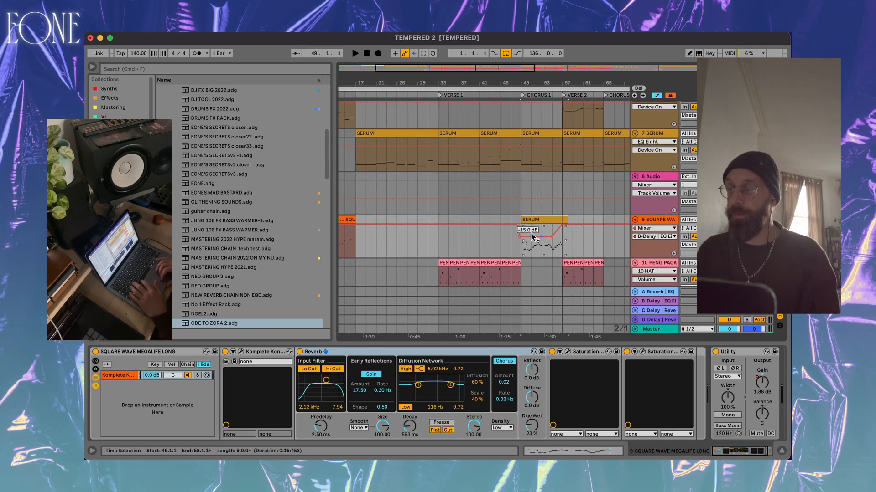
click(537, 222)
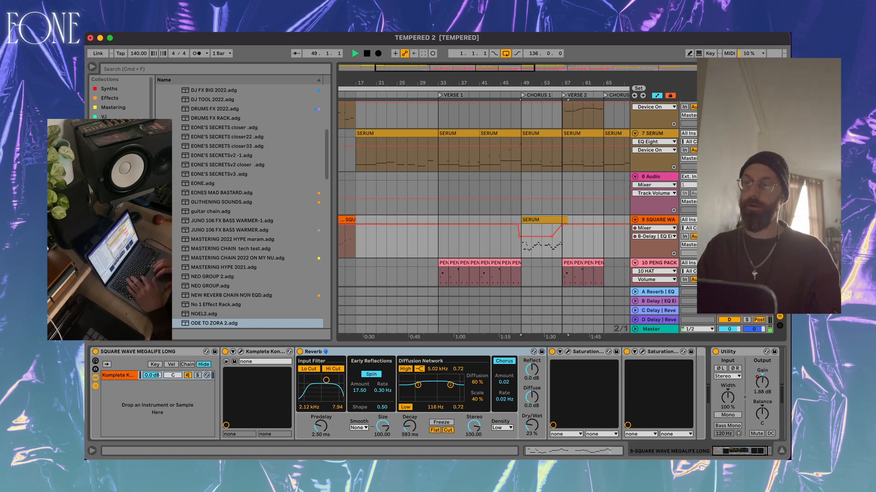
click(554, 248)
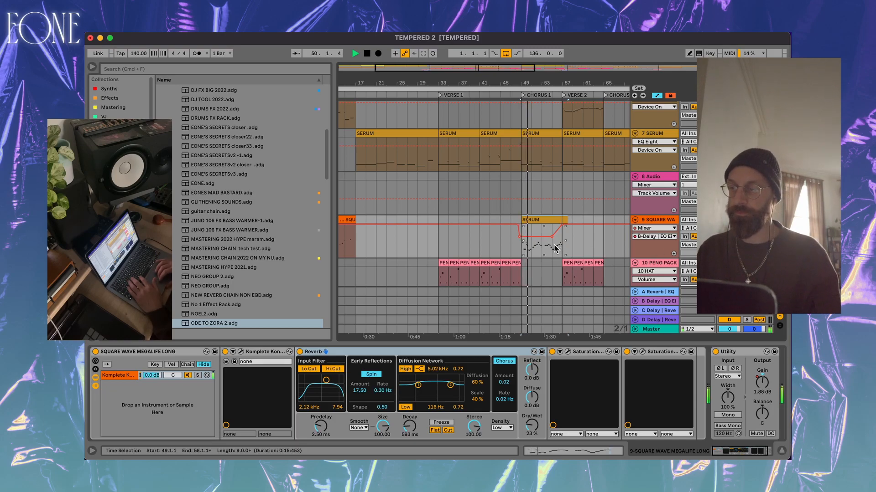
key(space)
- Play the end of the Chorus 1 part from bar 55 to hear the delay send automation rise
click(552, 248)
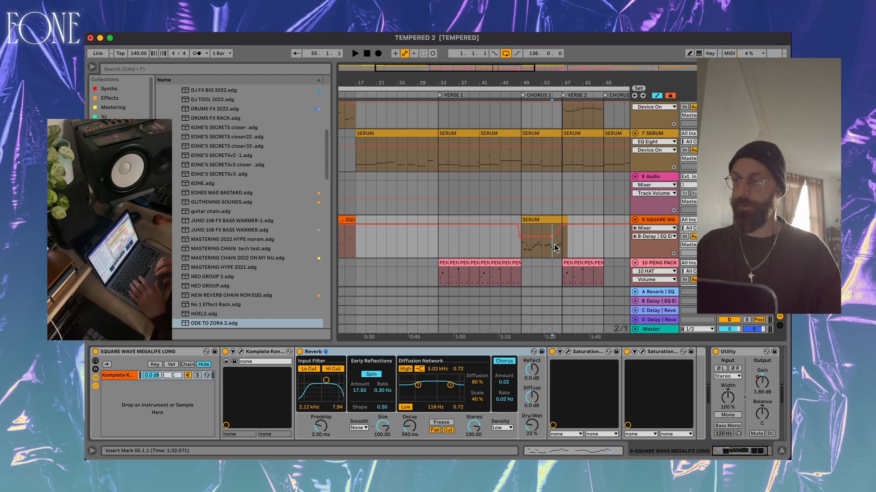
key(space)
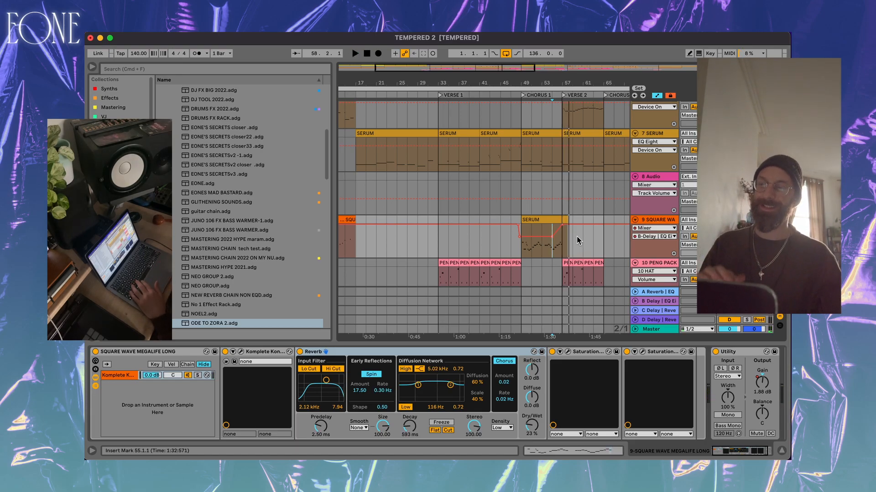
key(space)
- Select the square wave track's Chorus 1 clip and play it from bar 49 to examine its notes and send automation
click(529, 220)
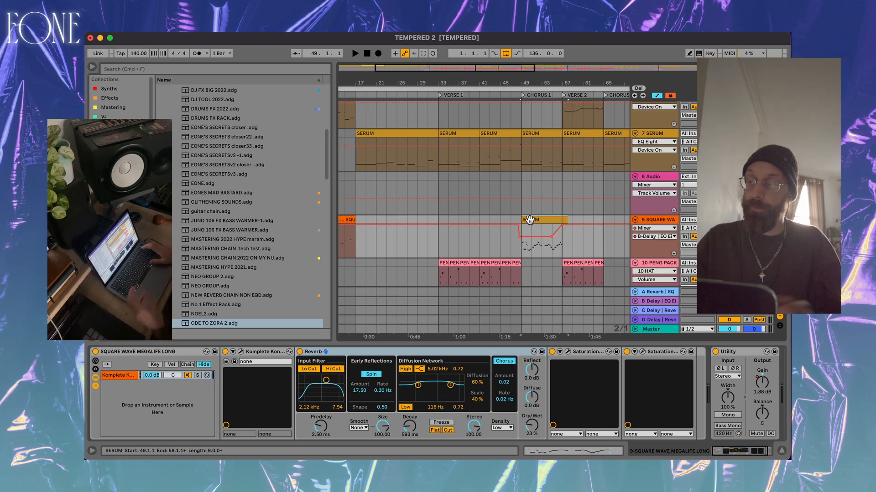
key(plus)
key(plus)
key(plus)
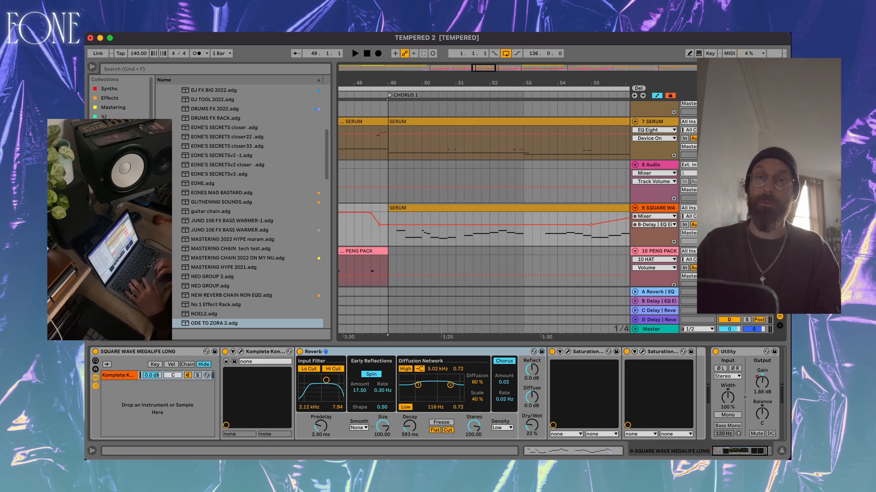
key(space)
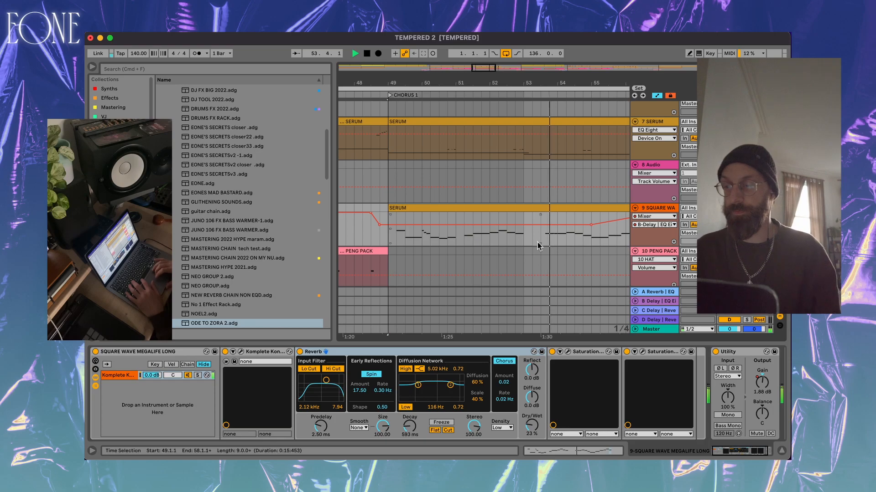
- Stop playback and compare the halves of the square wave track's Chorus 1 part by selecting bars 49–53 and 53–57
scroll(501, 257, left, 1)
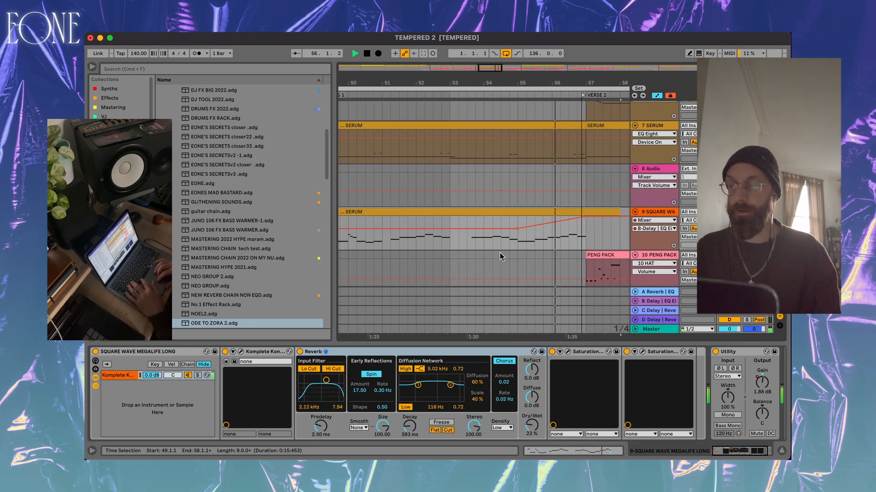
click(452, 242)
key(space)
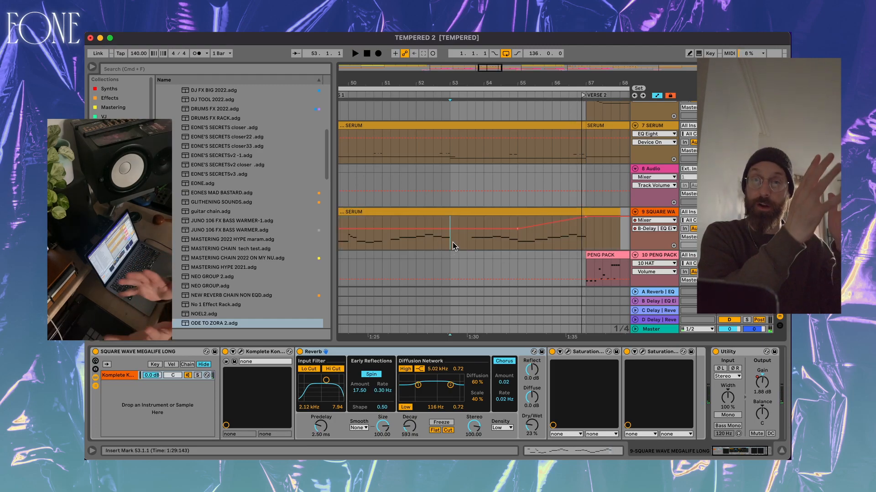
scroll(452, 242, left, 5)
scroll(477, 242, down, 1)
drag(509, 236, 371, 214)
scroll(437, 228, right, 2)
scroll(437, 228, up, 1)
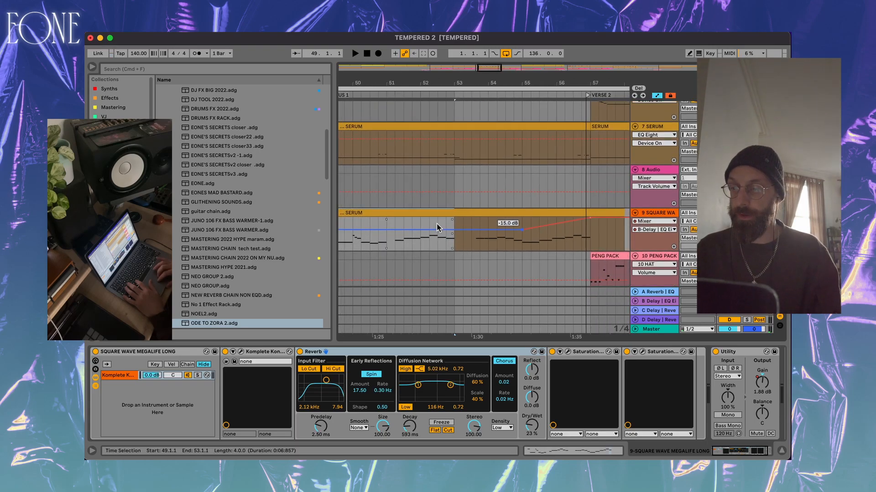
click(455, 244)
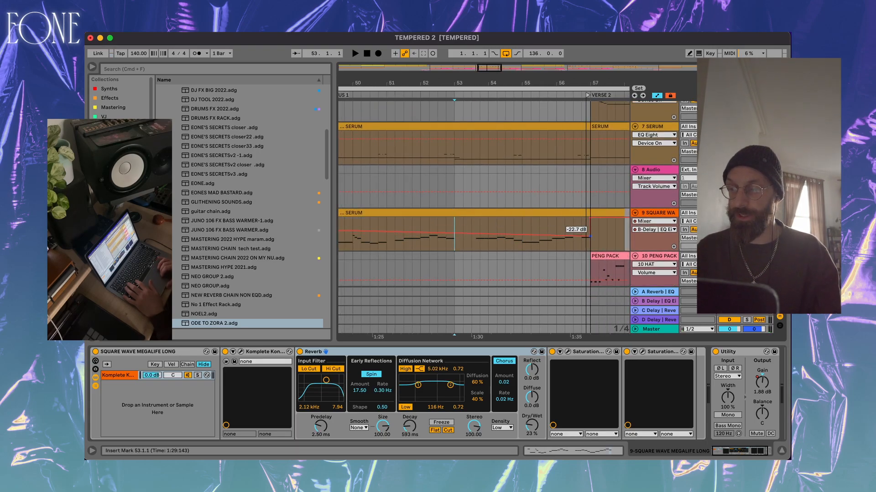
drag(590, 245, 457, 238)
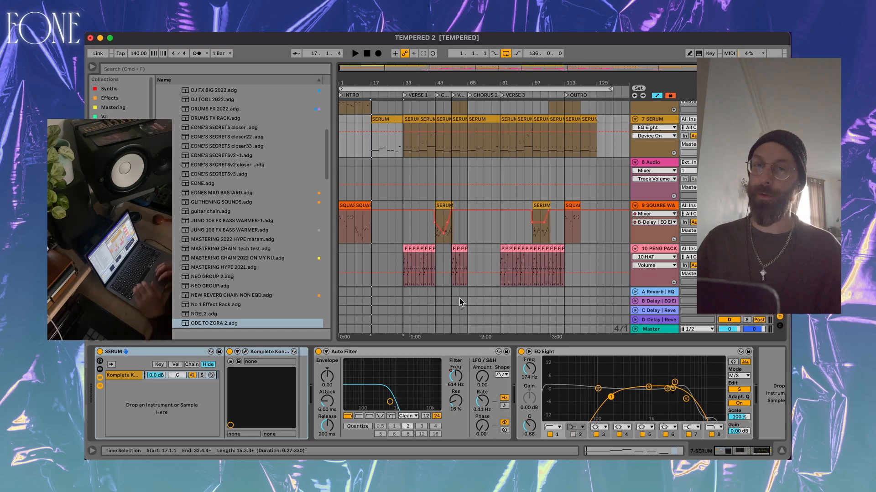
- Examine the Serum patch on track 7 while playing the bass from bar 17, and close the plug-in window
click(245, 352)
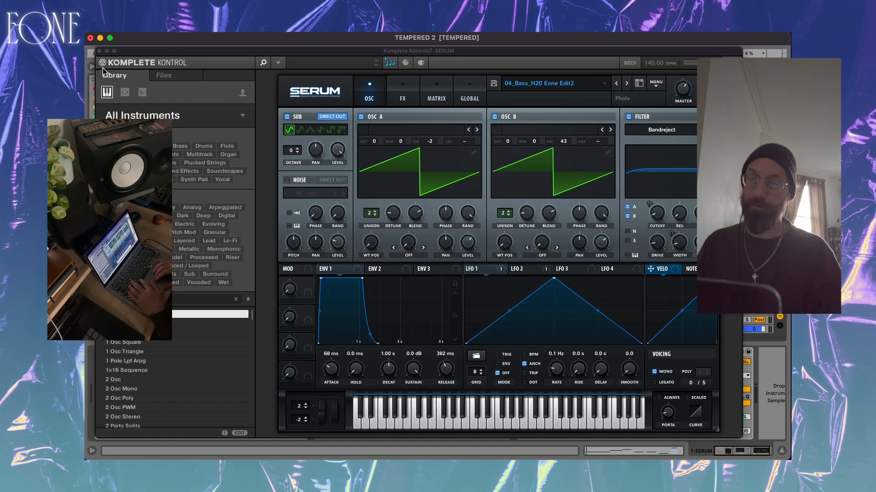
click(100, 50)
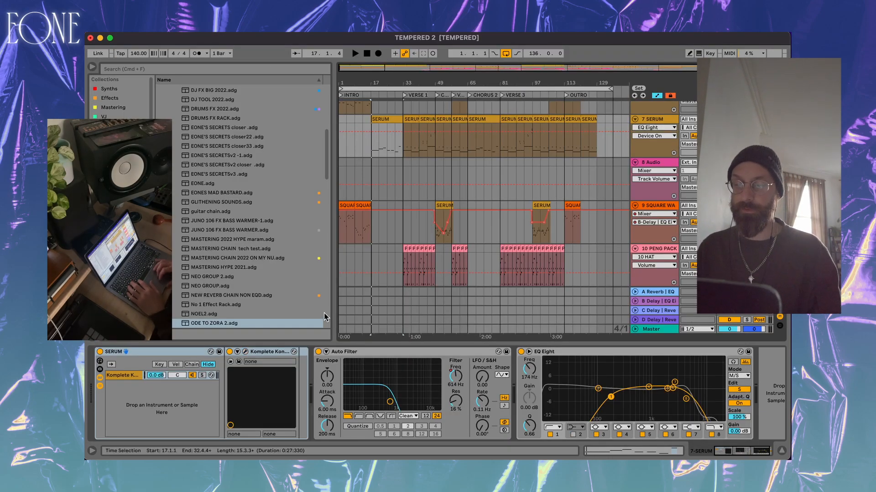
click(245, 351)
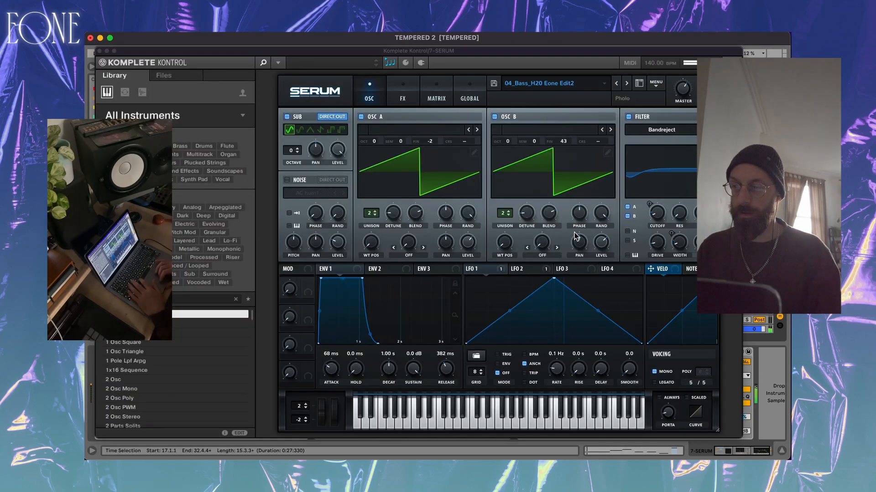
click(99, 53)
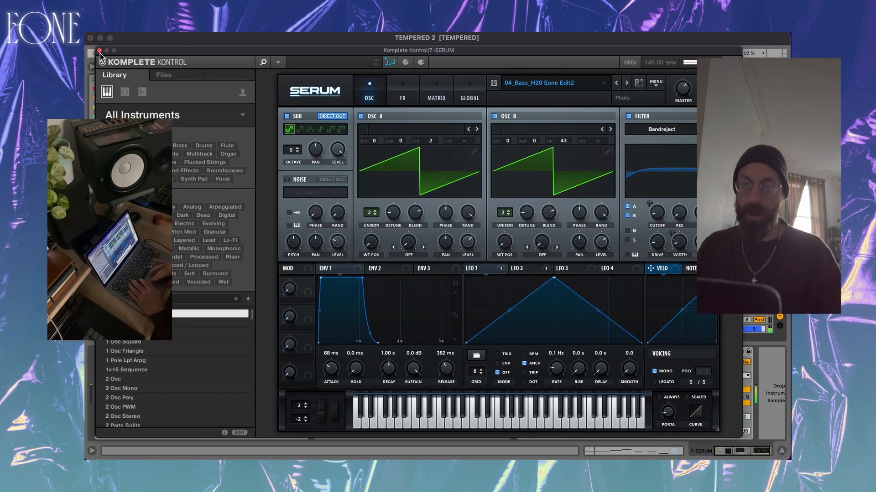
click(100, 51)
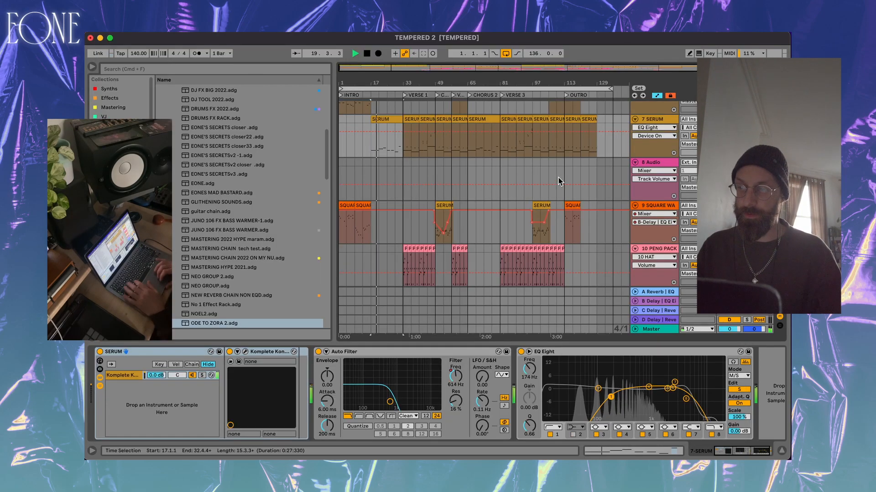
- Show the Auto Filter frequency automation on SERUM track 7 and play the bass from bar 33 in Verse 1
click(457, 382)
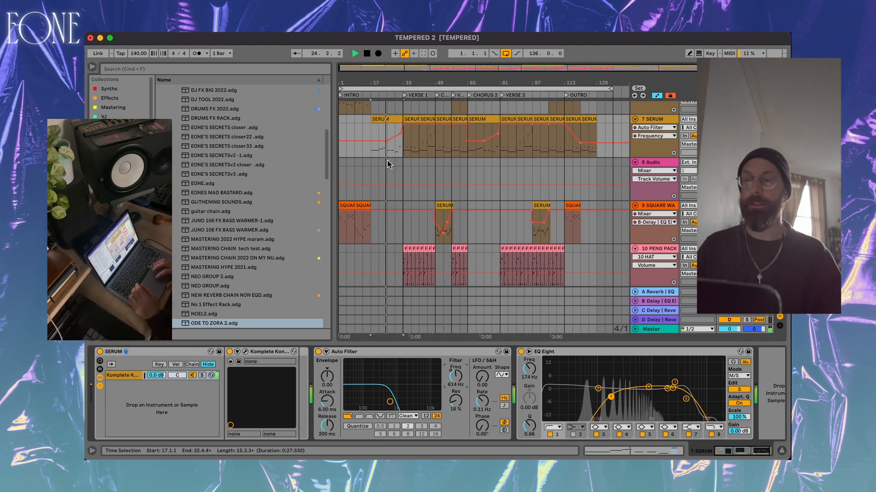
mouse_move(387, 142)
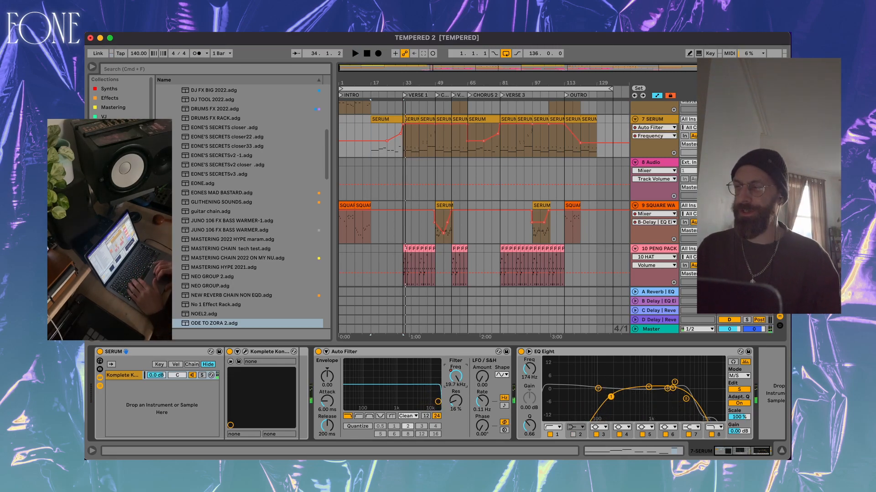
click(404, 156)
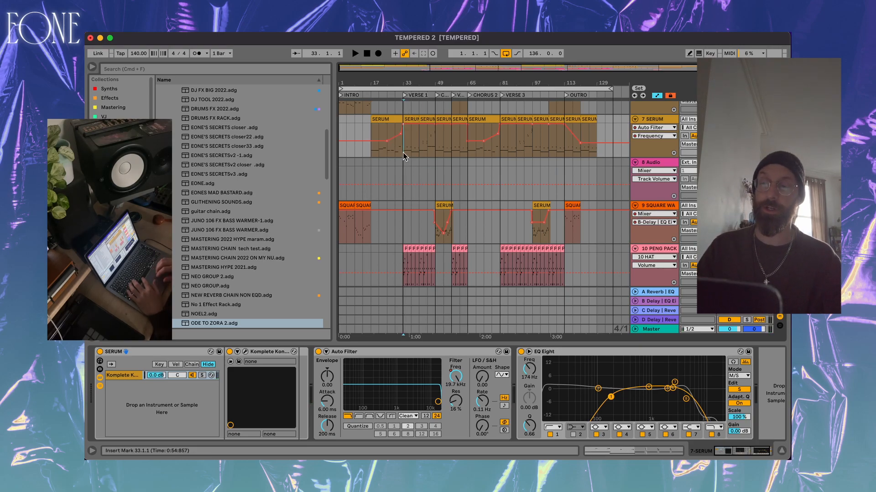
key(space)
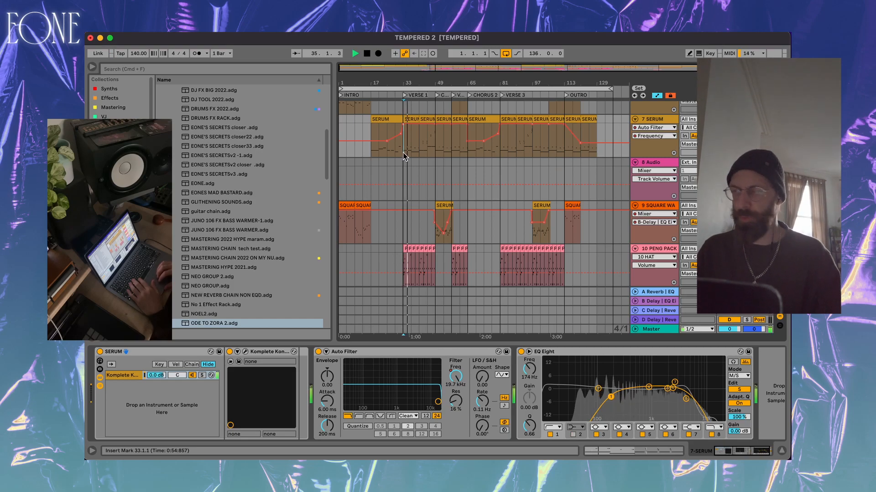
key(space)
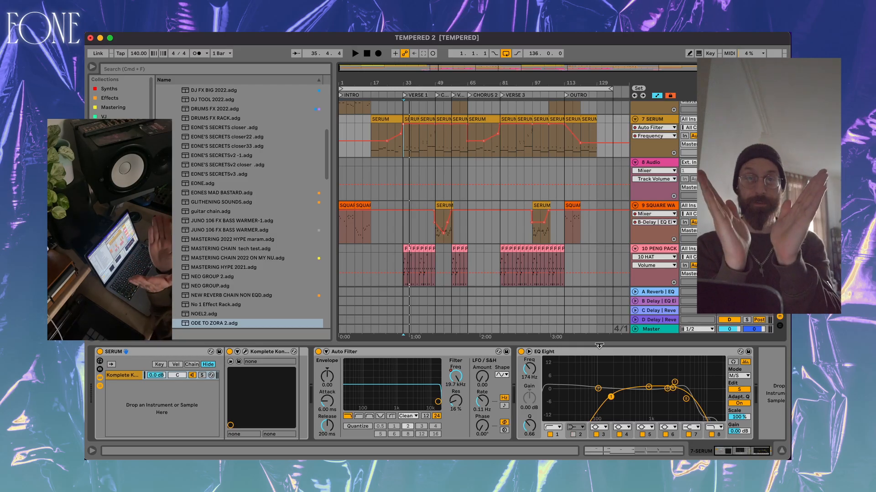
- Switch the bass EQ Eight to Stereo mode and back to M/S, and examine its mid and side curves
click(737, 377)
click(736, 383)
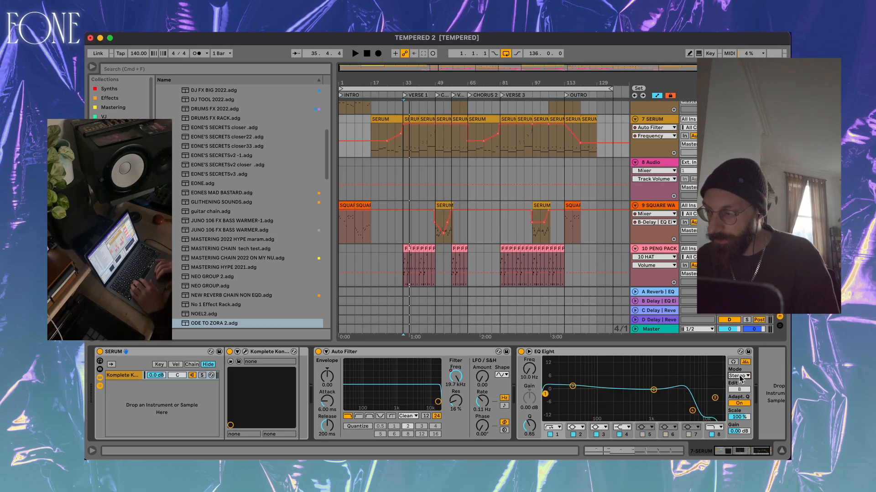
click(737, 376)
click(734, 398)
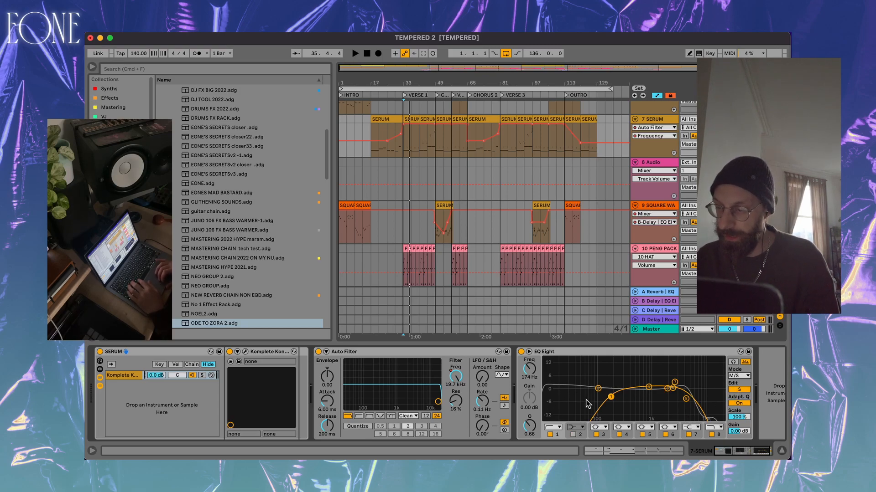
click(737, 390)
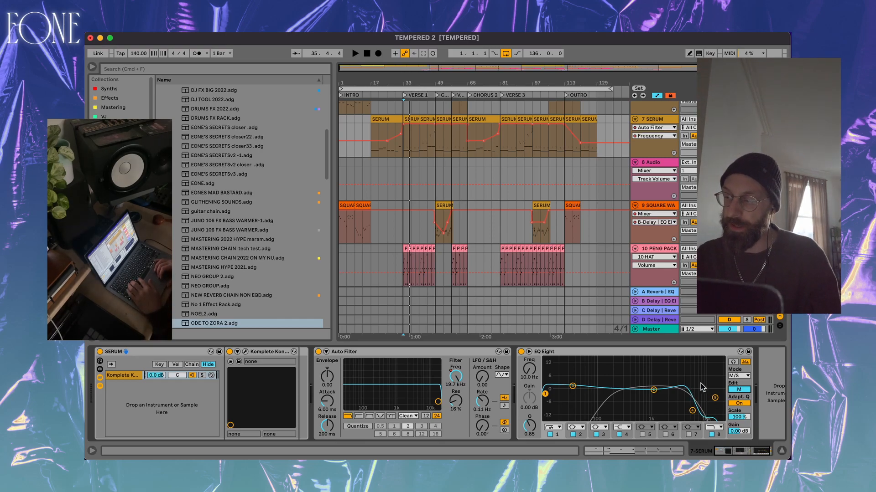
click(738, 390)
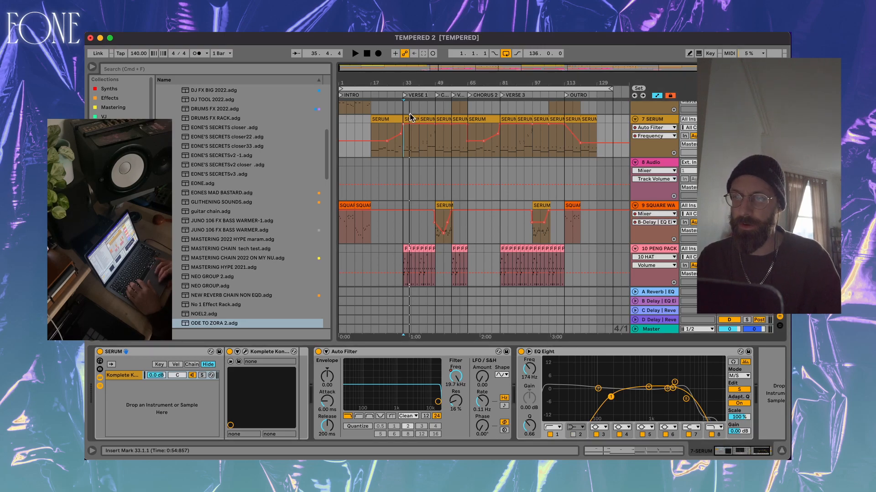
- Play the Verse 1 bass from bar 33 with the EQ Eight bypassed and again with it re-enabled
click(522, 354)
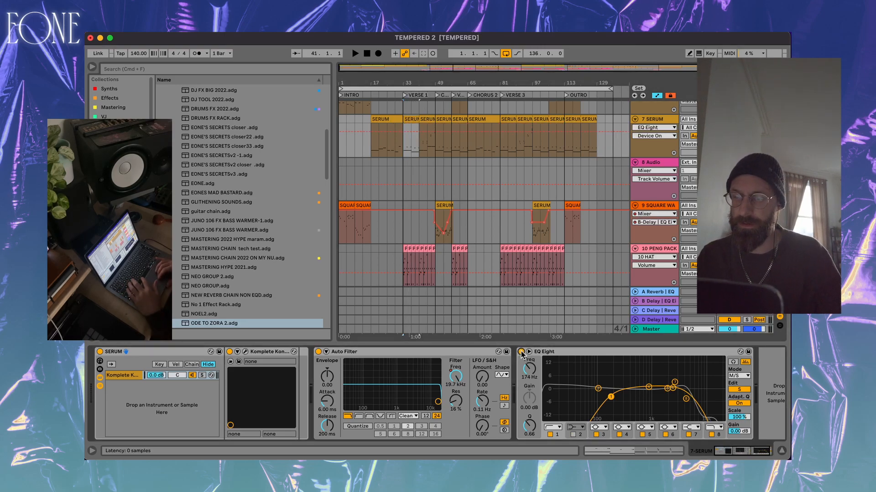
click(523, 355)
key(space)
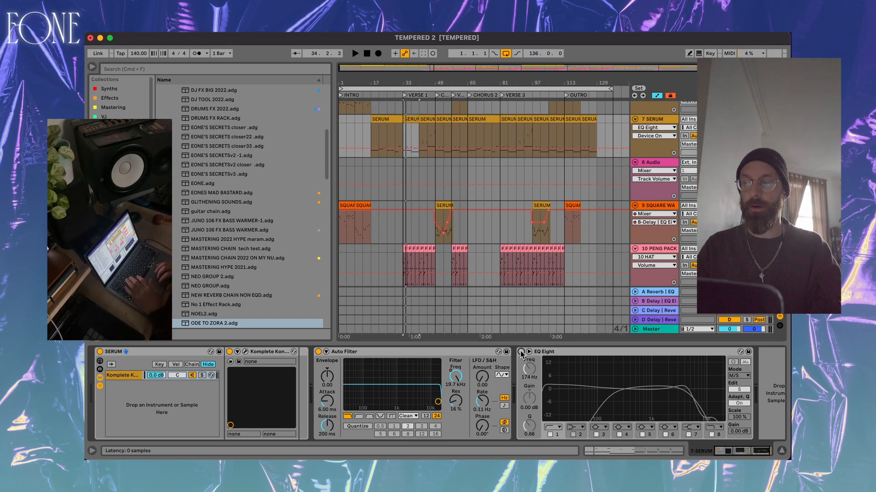
click(520, 351)
key(space)
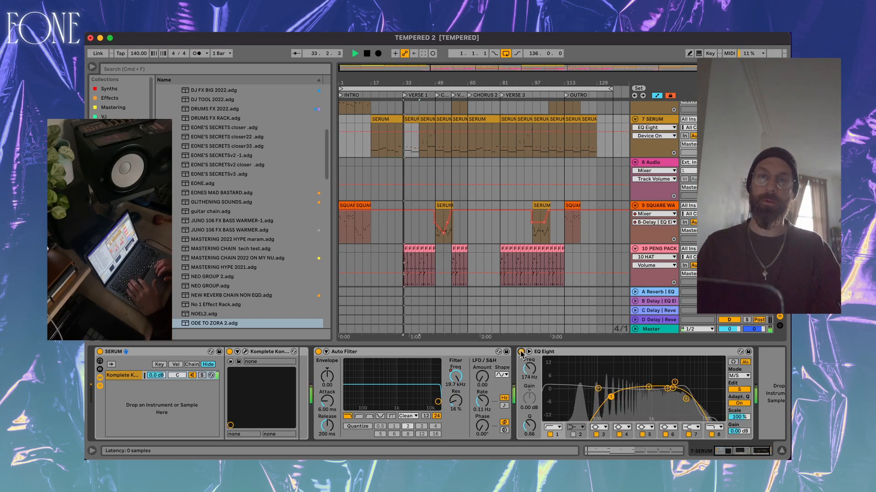
key(space)
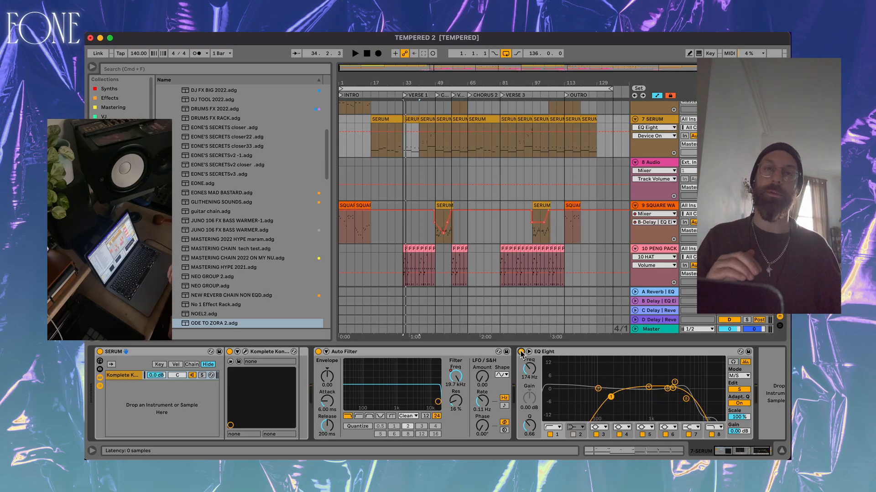
- Select the SERUM clip at bar 105 on track 6 and open its Serum patch
scroll(554, 202, up, 3)
click(553, 201)
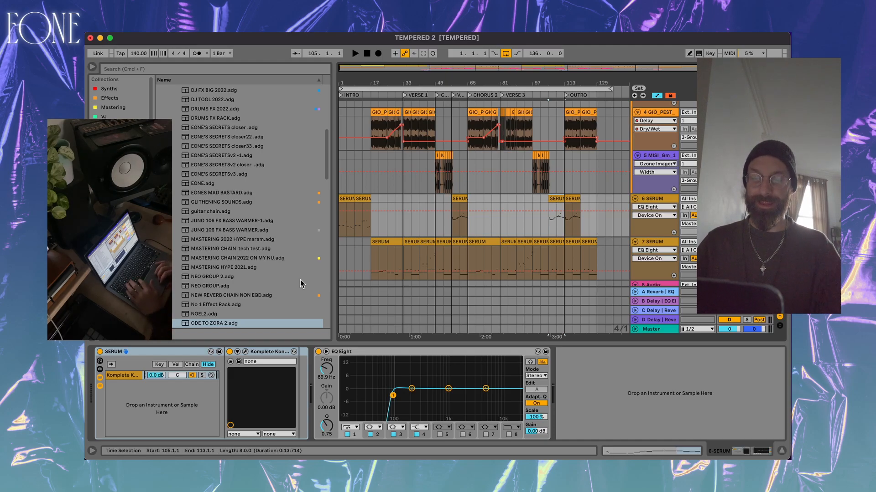
click(245, 352)
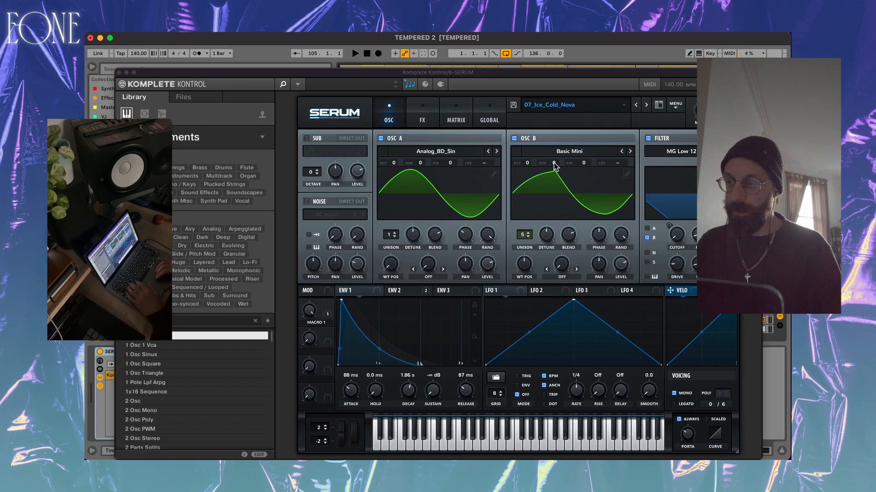
- Raise OSC B to +7 semitones in track 6's Serum patch and play the clip from bar 105
drag(554, 166, 551, 130)
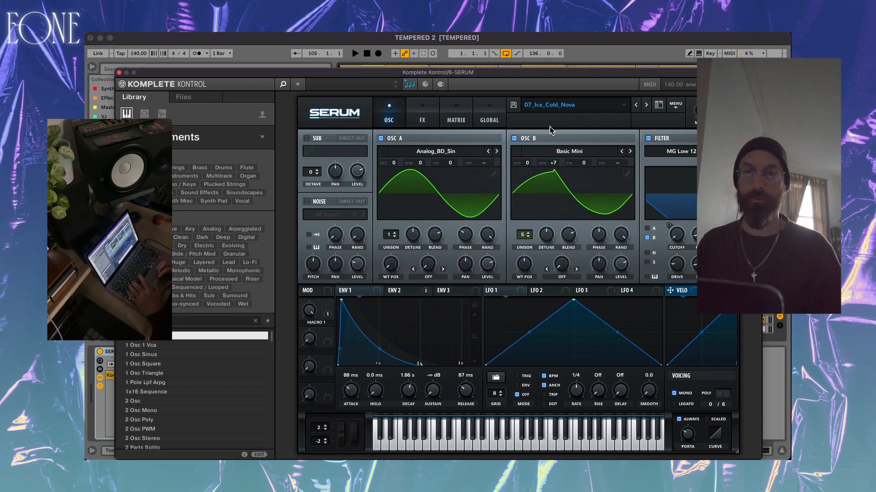
drag(596, 76, 500, 76)
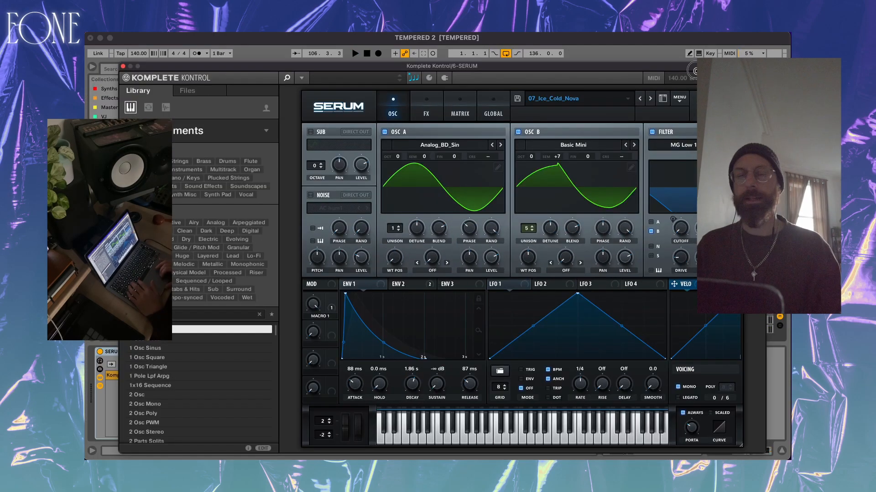
drag(697, 67, 460, 214)
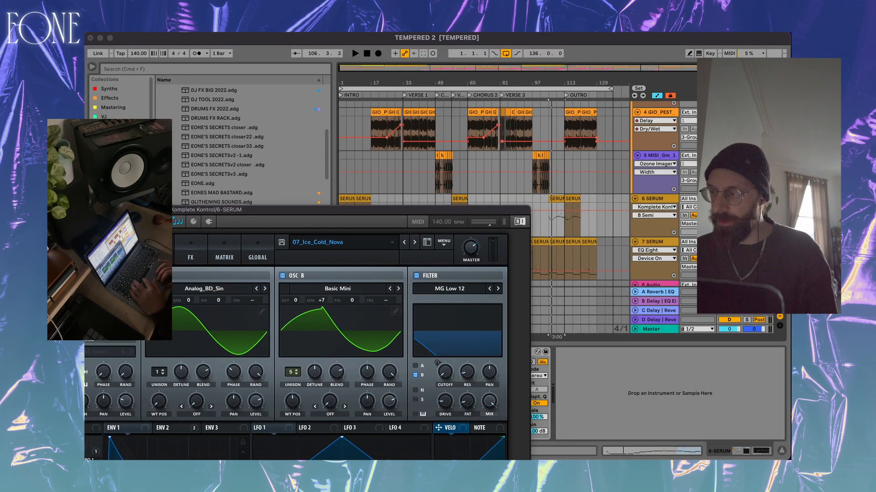
key(space)
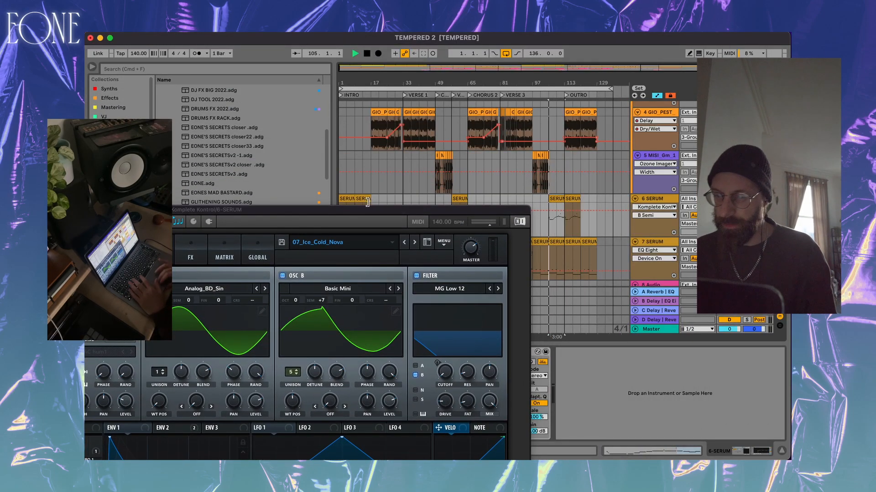
drag(333, 209, 521, 54)
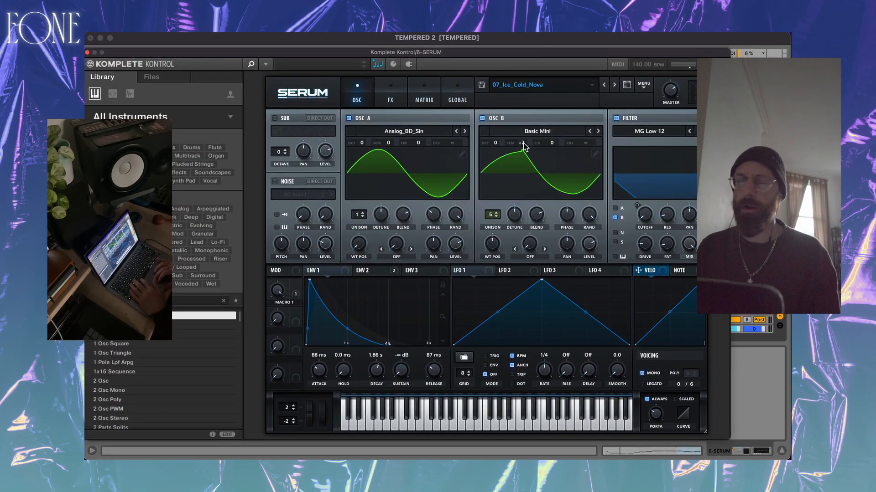
- Reset OSC B to 0 semitones and play the bar 105 clip again
drag(523, 147, 523, 180)
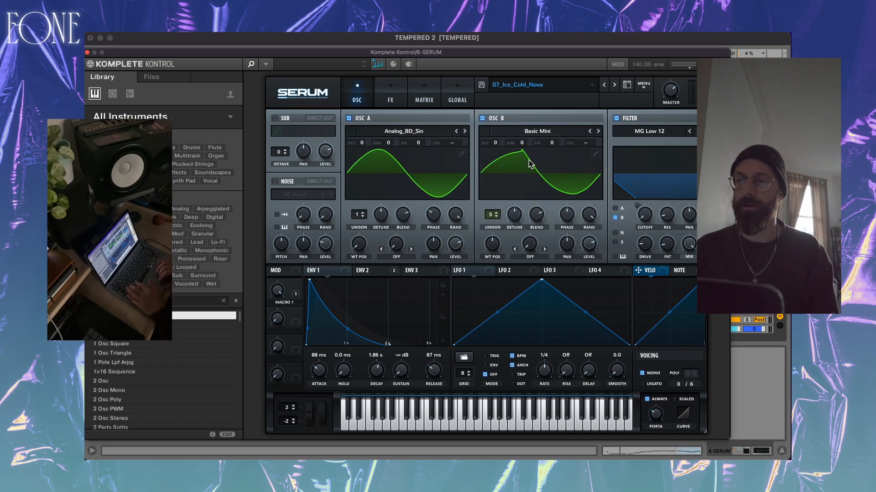
key(space)
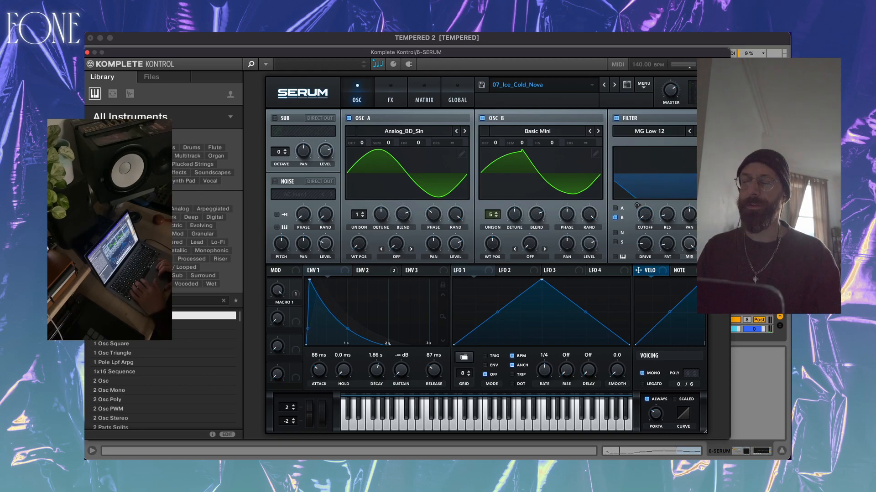
key(space)
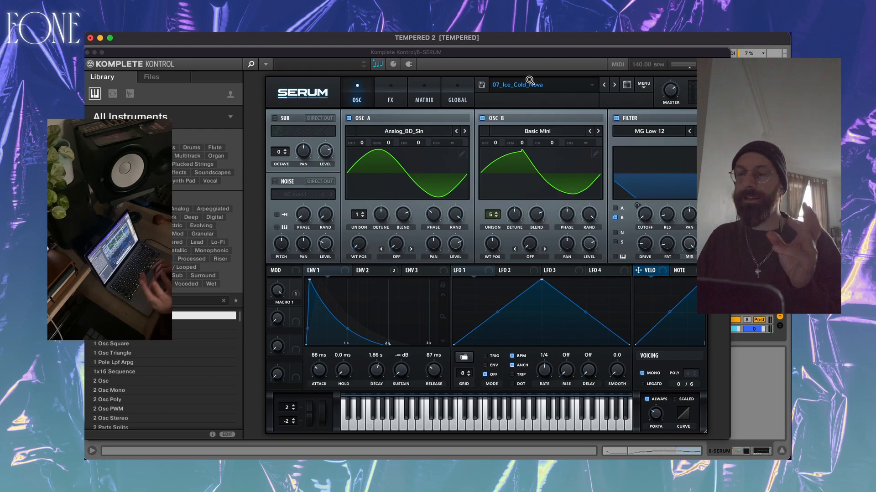
- Move the Serum window clear of the arrangement and play track 6's SERUM clip from bar 57
drag(479, 52, 478, 208)
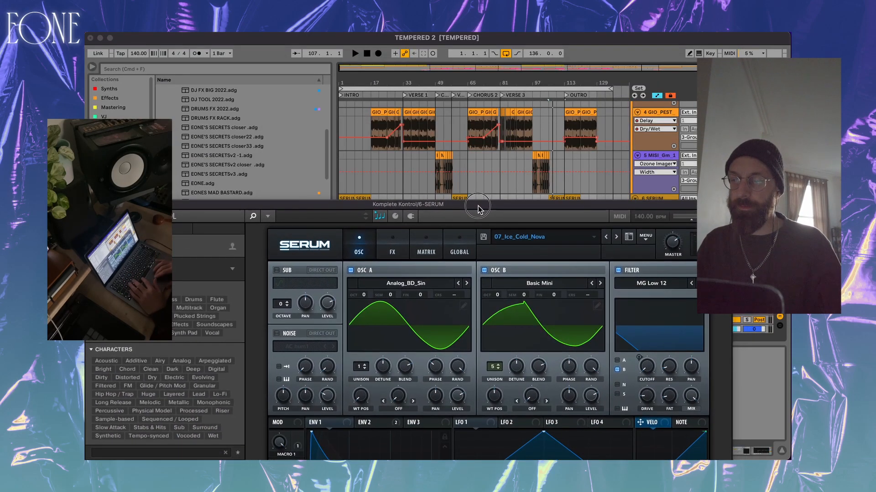
click(456, 199)
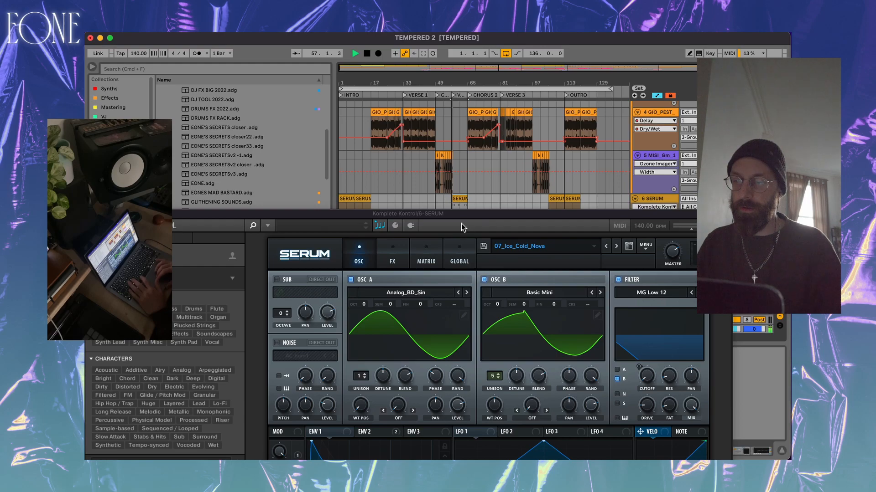
drag(463, 215, 472, 268)
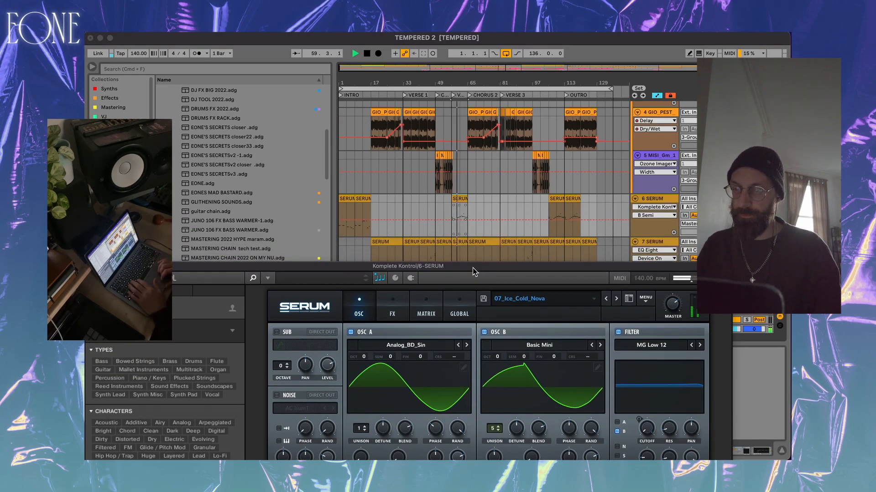
- Select track 6's first SERUM clip in the intro and play it from bar 1
scroll(426, 217, up, 1)
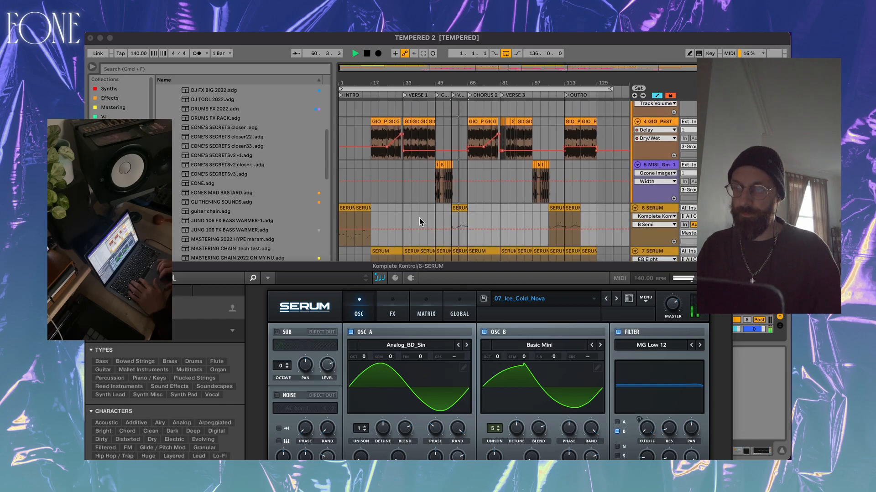
click(347, 209)
key(space)
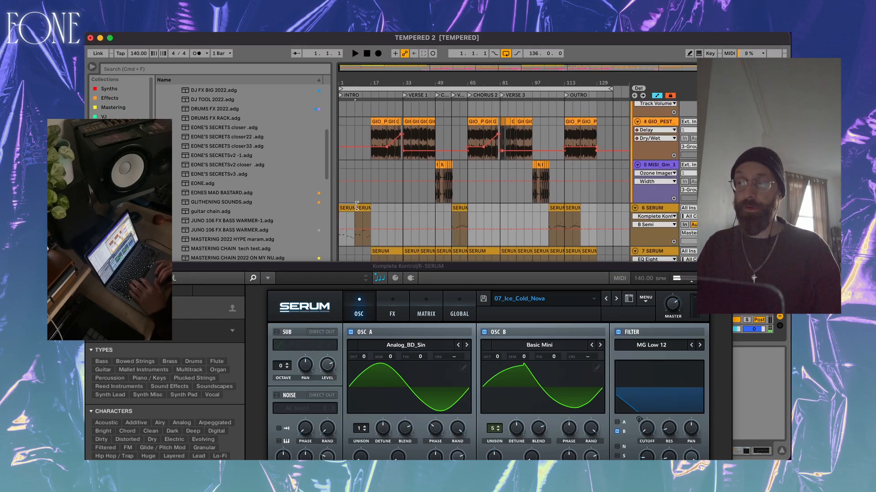
key(space)
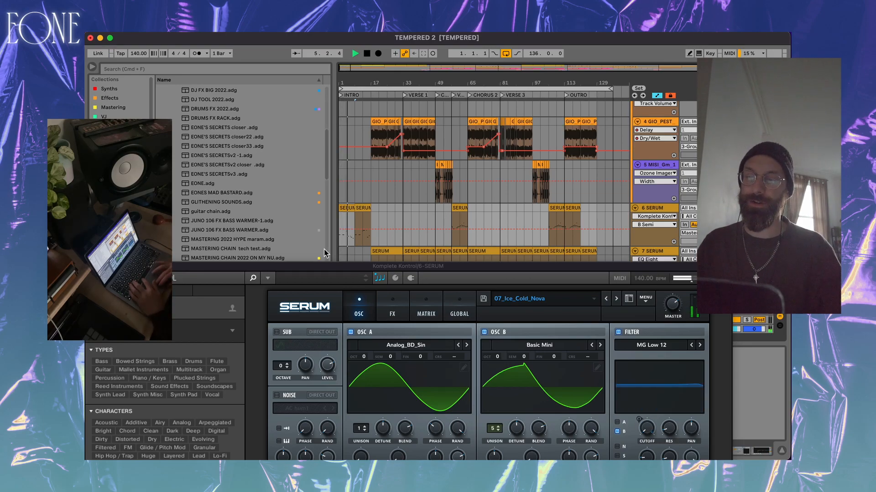
key(space)
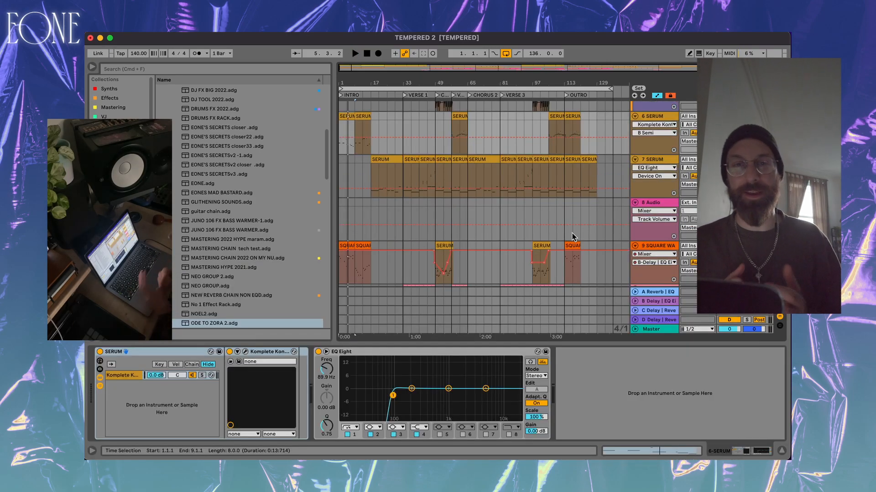